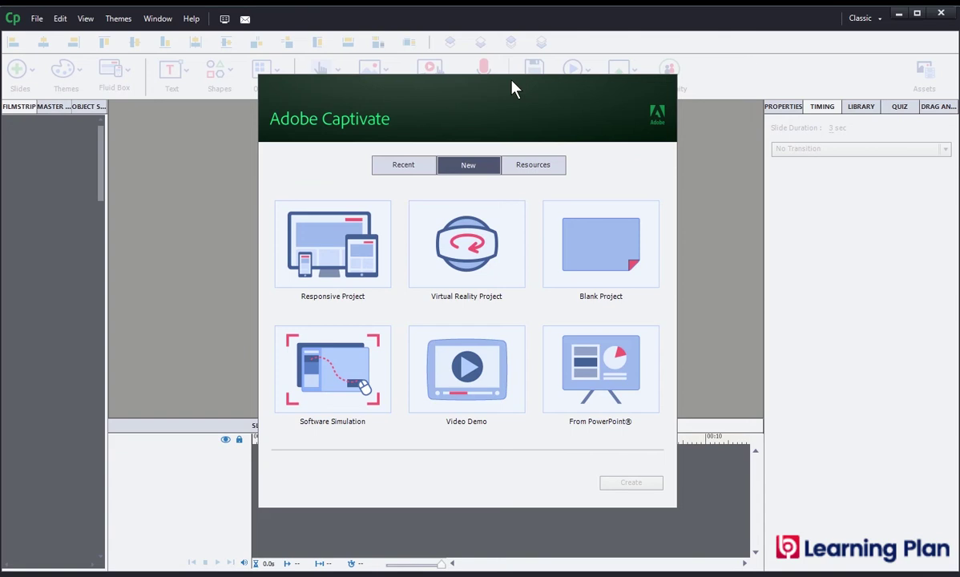
Step: Create a software simulation project that records the Learning Plan | Trello - Opera window with the Custom Size snap option
left_click(323, 366)
double_click(323, 369)
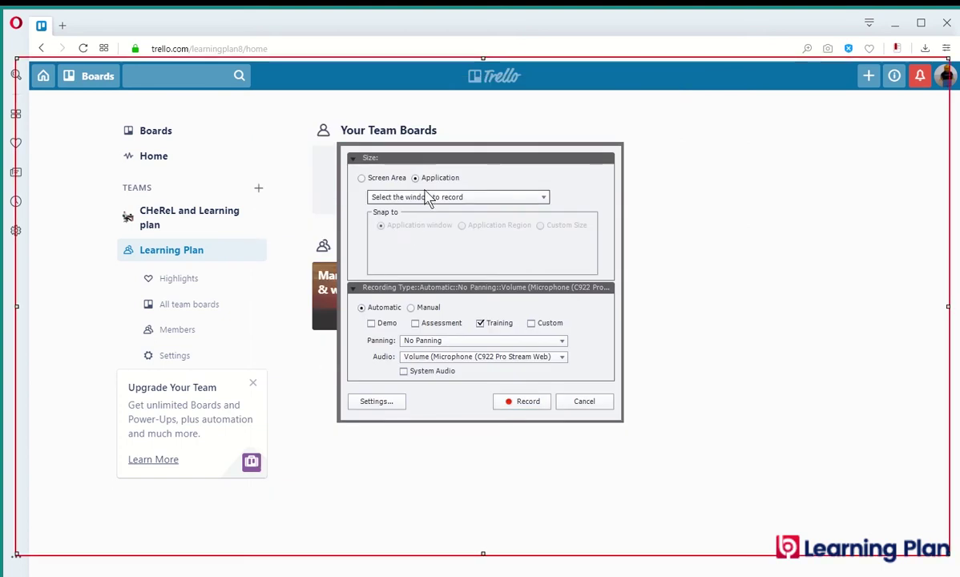
left_click(429, 196)
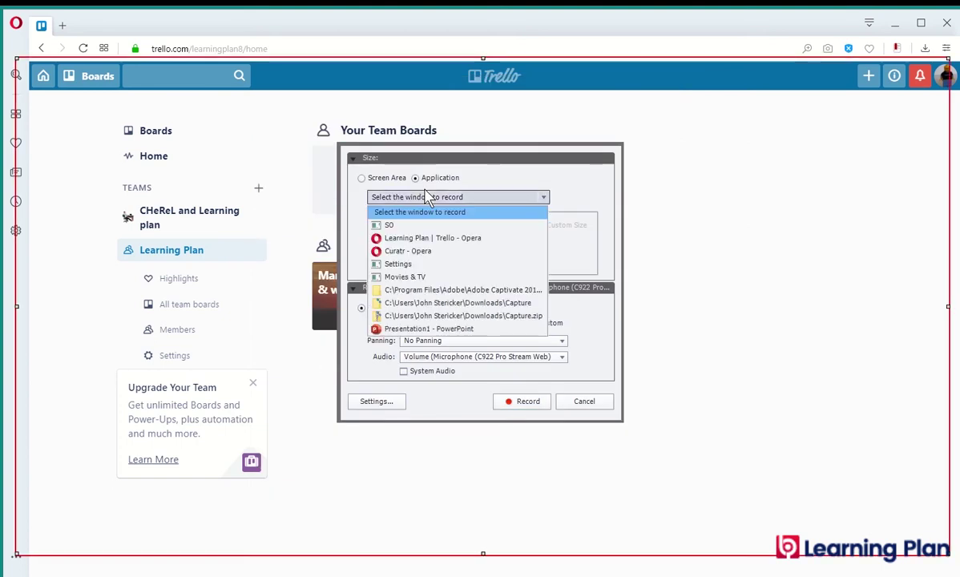
left_click(429, 238)
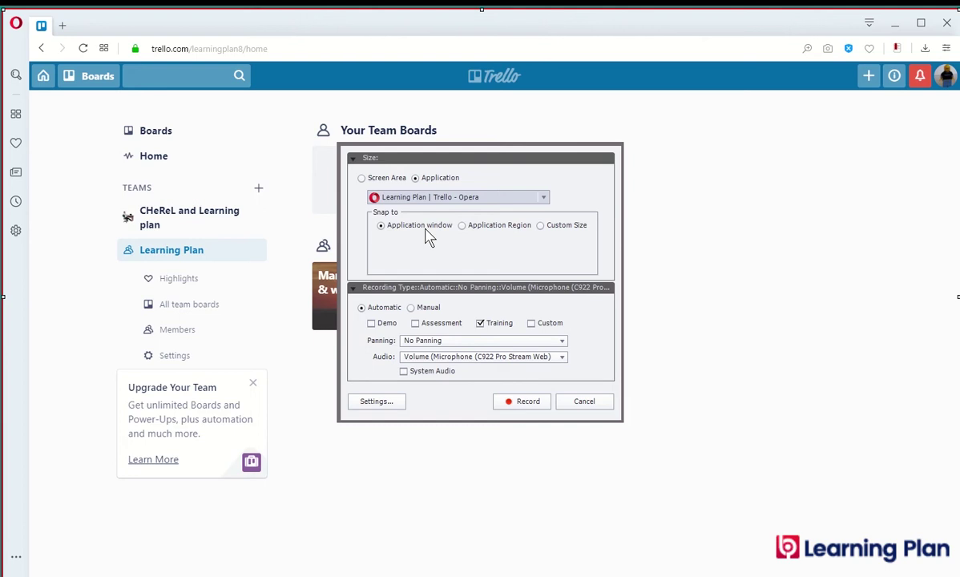
left_click(542, 226)
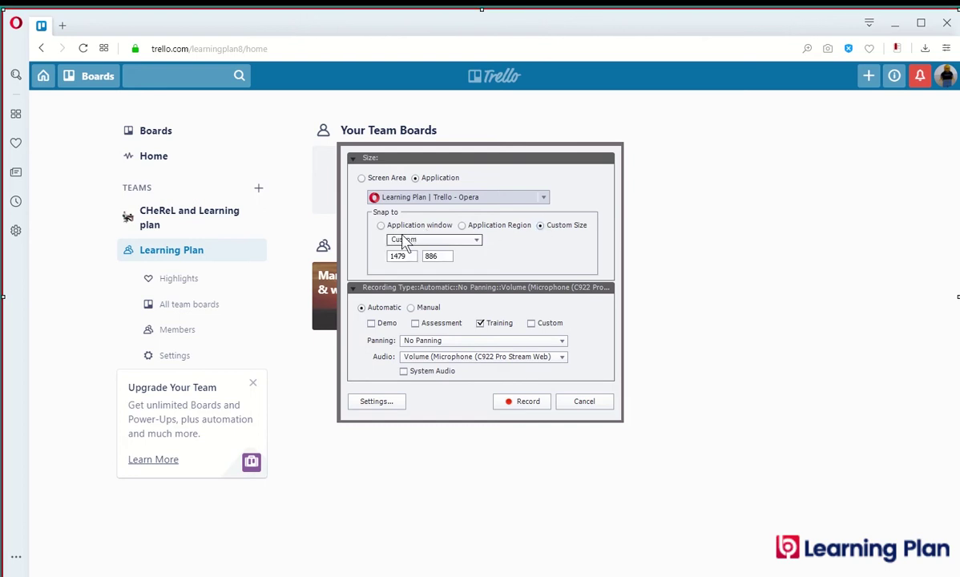
Step: Configure the recording preferences for Training Simulation mode, keeping smart shapes instead of captions and adding highlight boxes on click
left_click(480, 323)
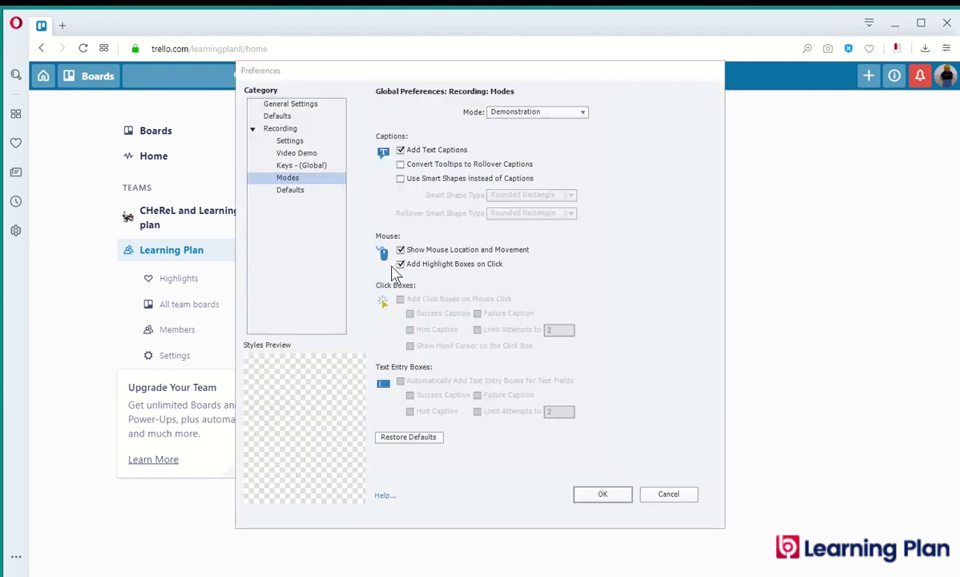
left_click(529, 112)
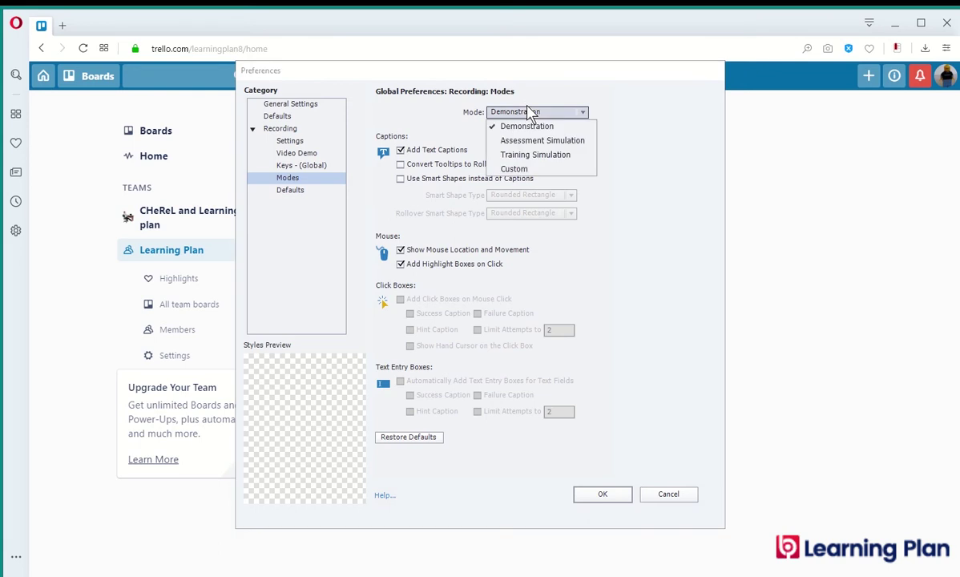
left_click(515, 155)
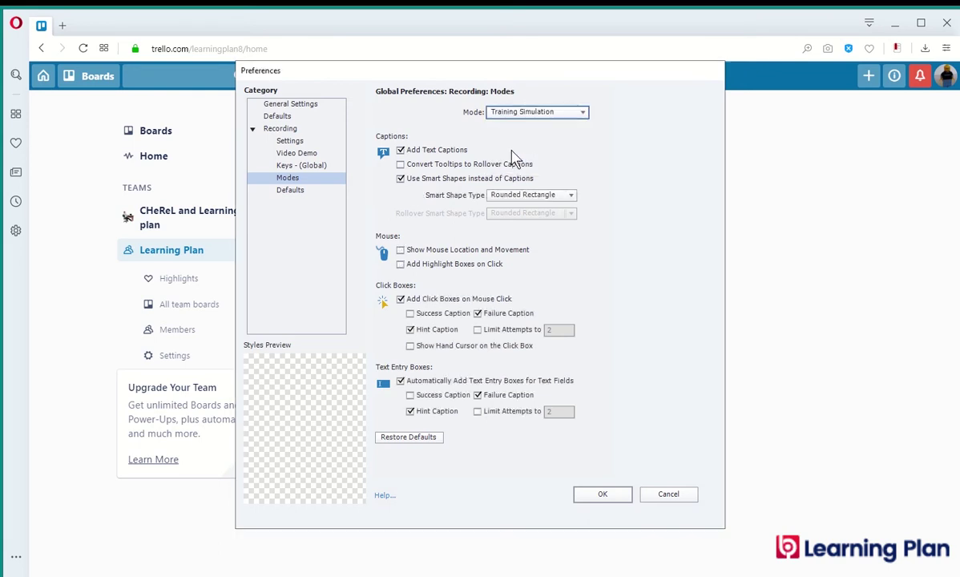
left_click(401, 179)
left_click(401, 179)
left_click(401, 264)
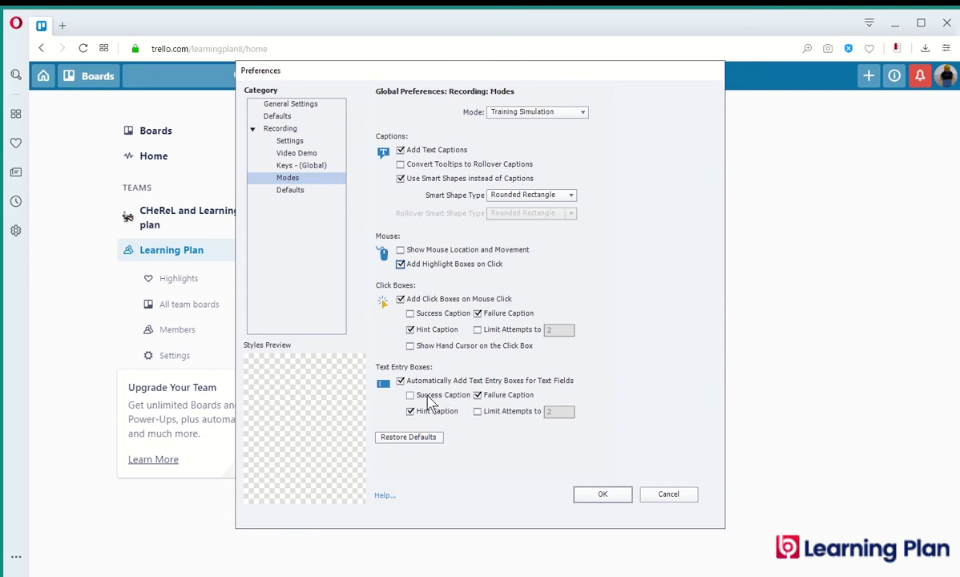
left_click(607, 494)
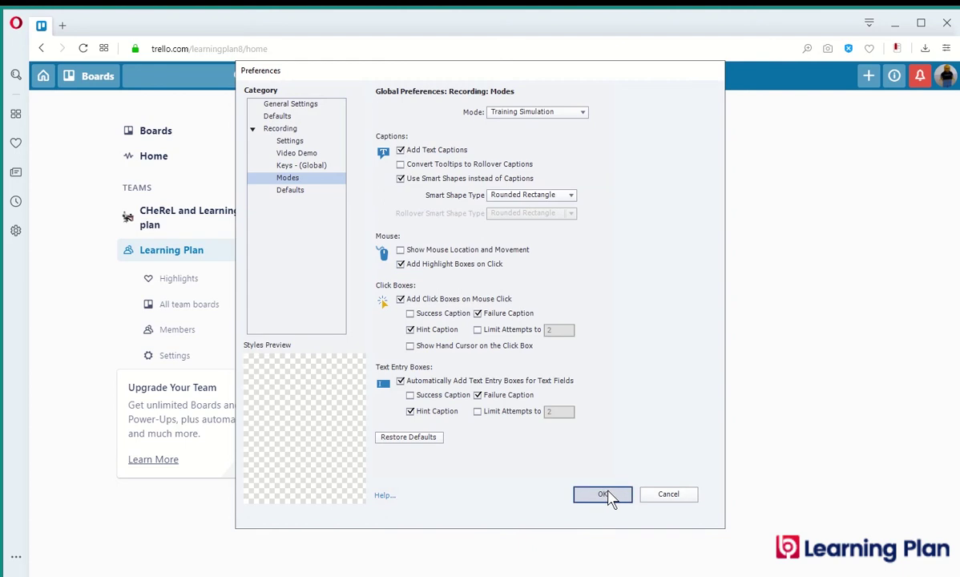
left_click(610, 496)
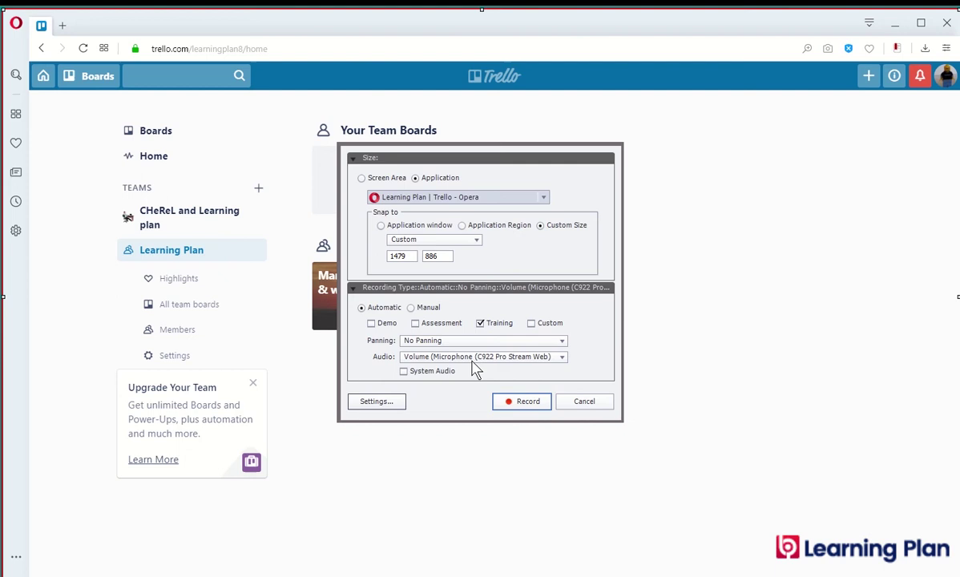
Step: Use the C922 Pro Stream microphone as the narration source and start recording the simulation
left_click(475, 358)
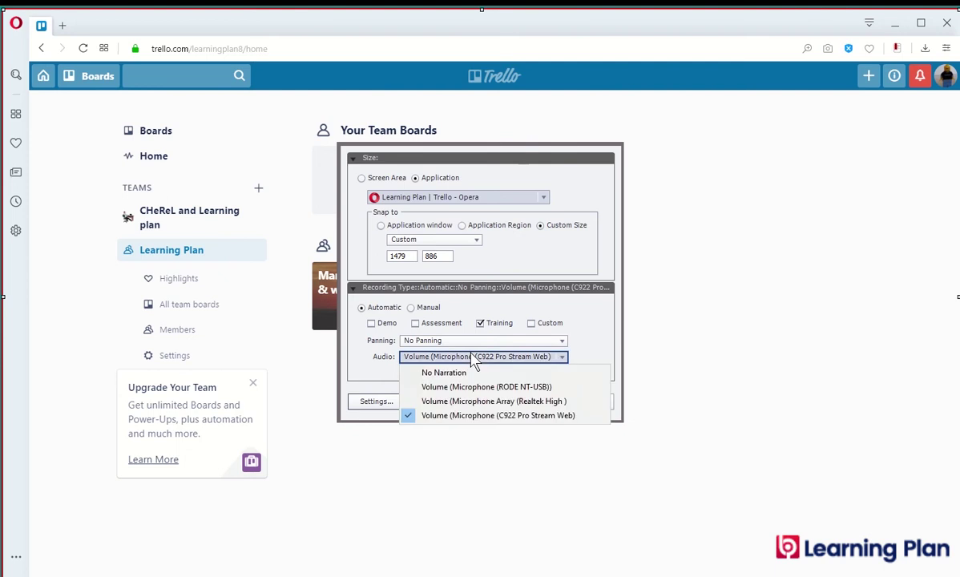
left_click(478, 414)
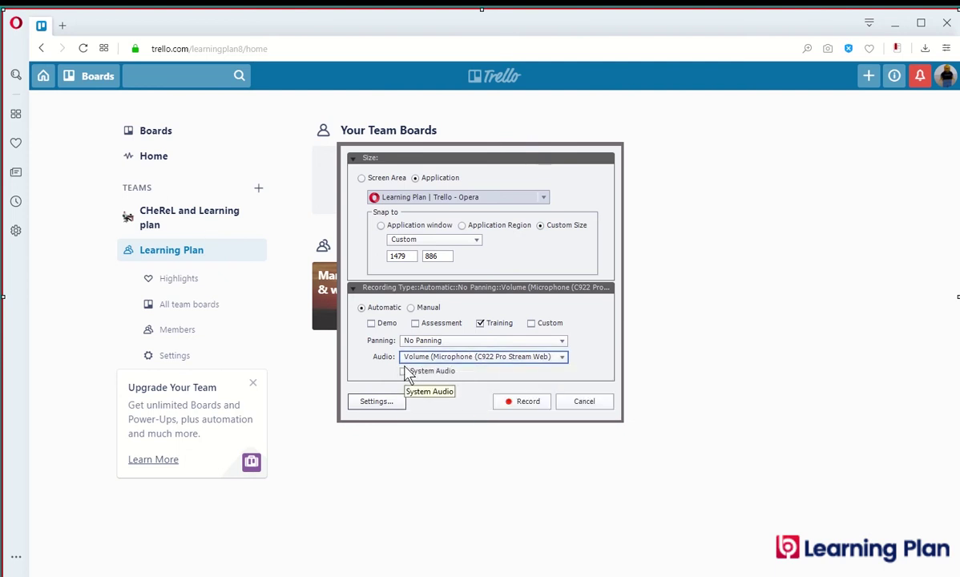
left_click(521, 401)
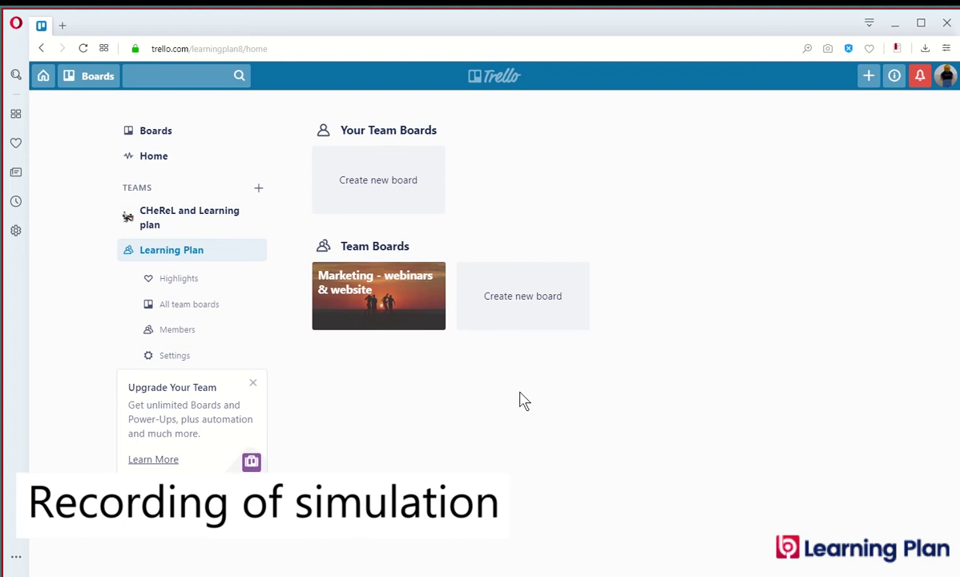
Step: Create a new Trello board titled Test under Your Team Boards
left_click(376, 167)
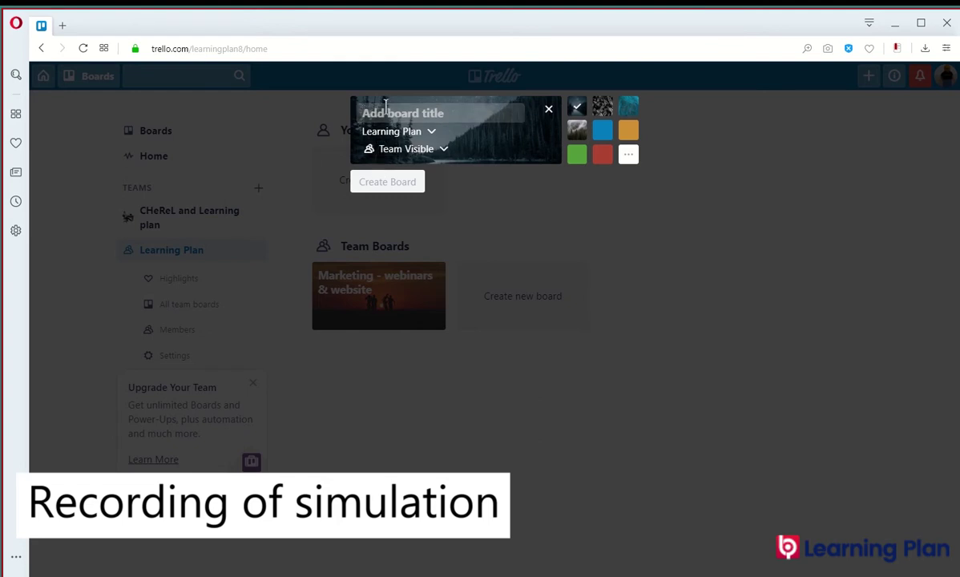
type("Test")
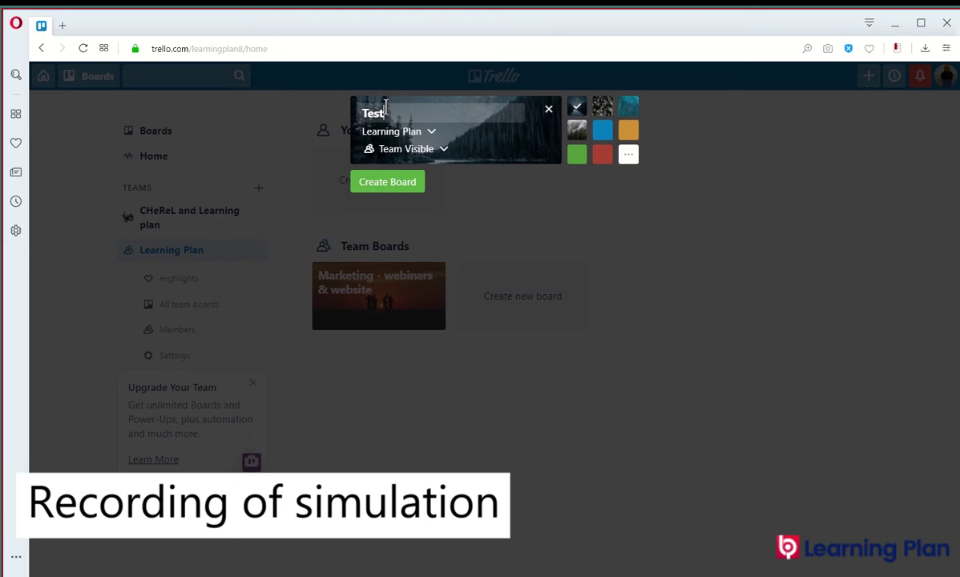
left_click(389, 178)
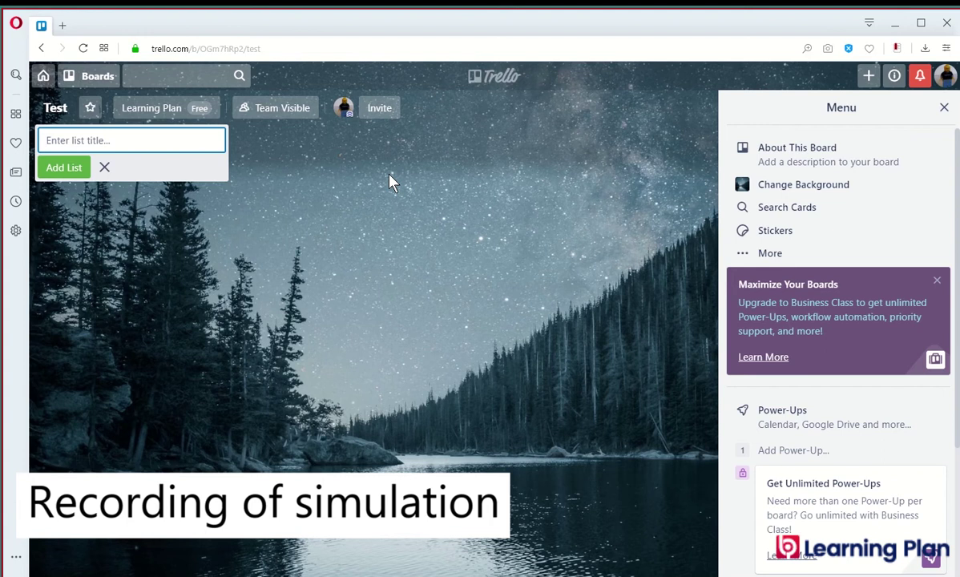
Step: Add a list titled Tasks Pending to the board, with a card titled Record new simulation in it
type("Tasks Pending")
key("Return")
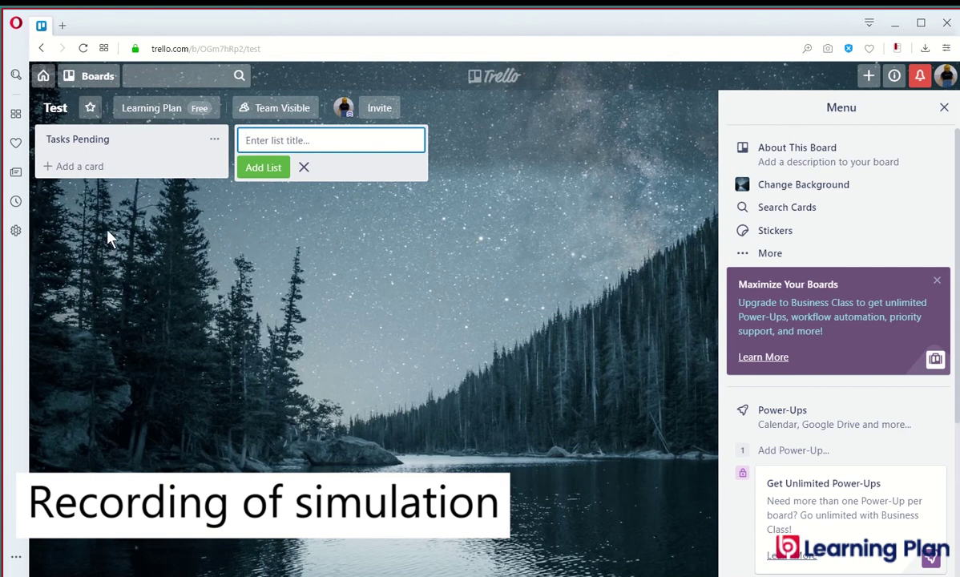
left_click(89, 165)
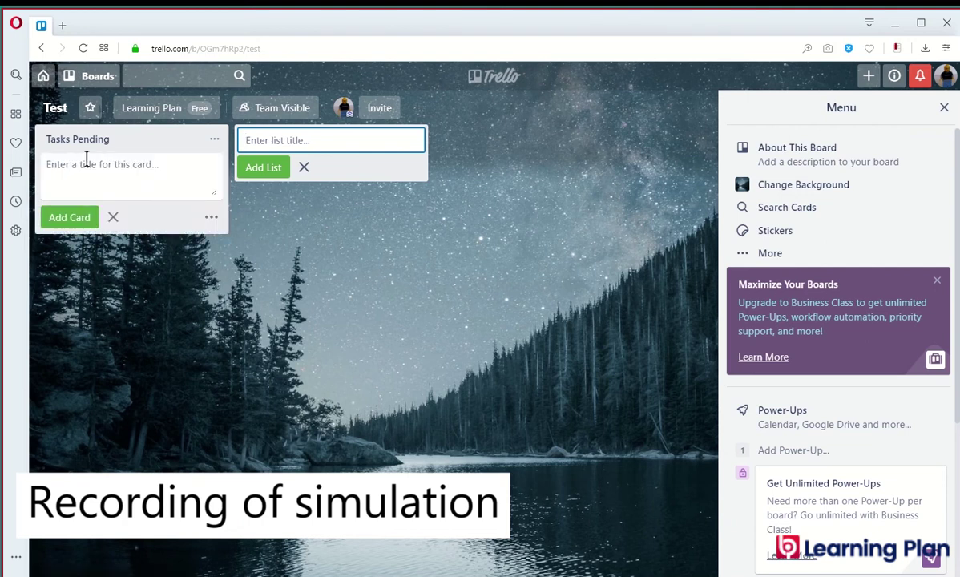
type("Record new simulation")
key("Return")
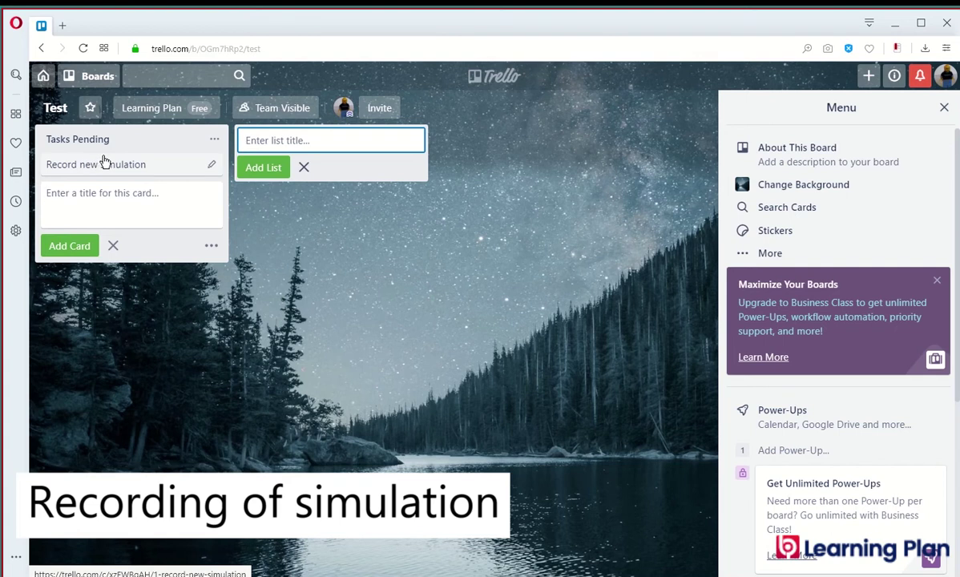
Step: Open the member selection of the Record new simulation card and stop the simulation recording
left_click(104, 164)
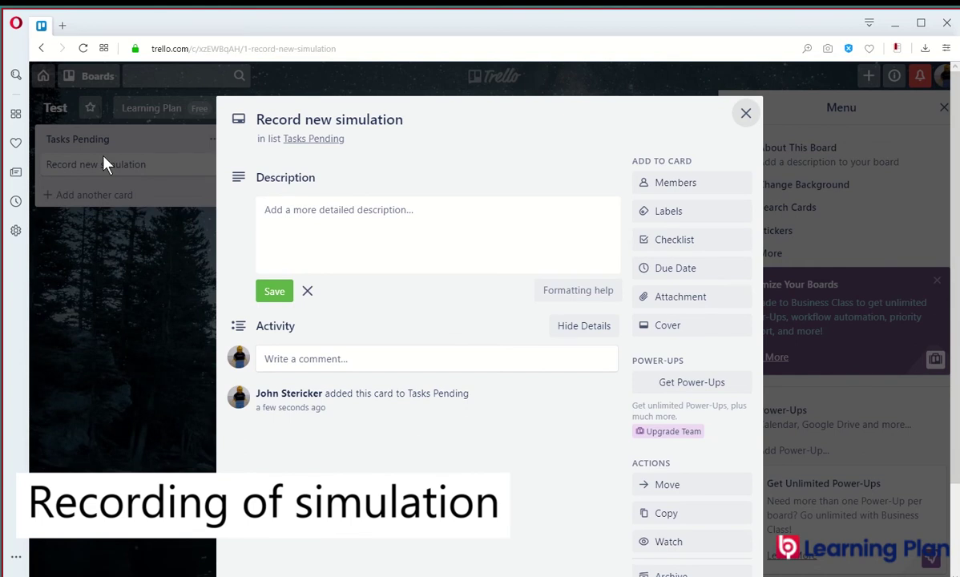
left_click(662, 174)
left_click(662, 180)
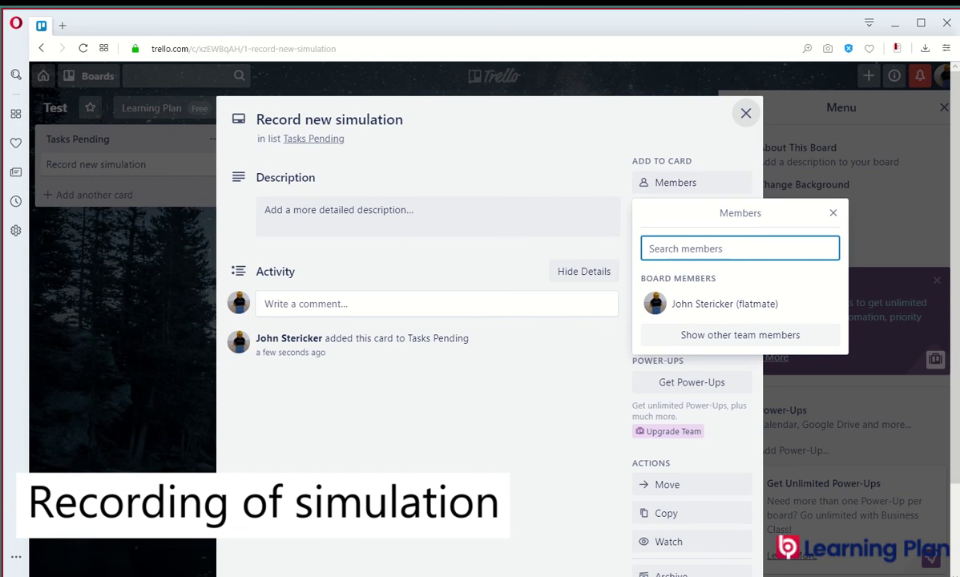
key("End")
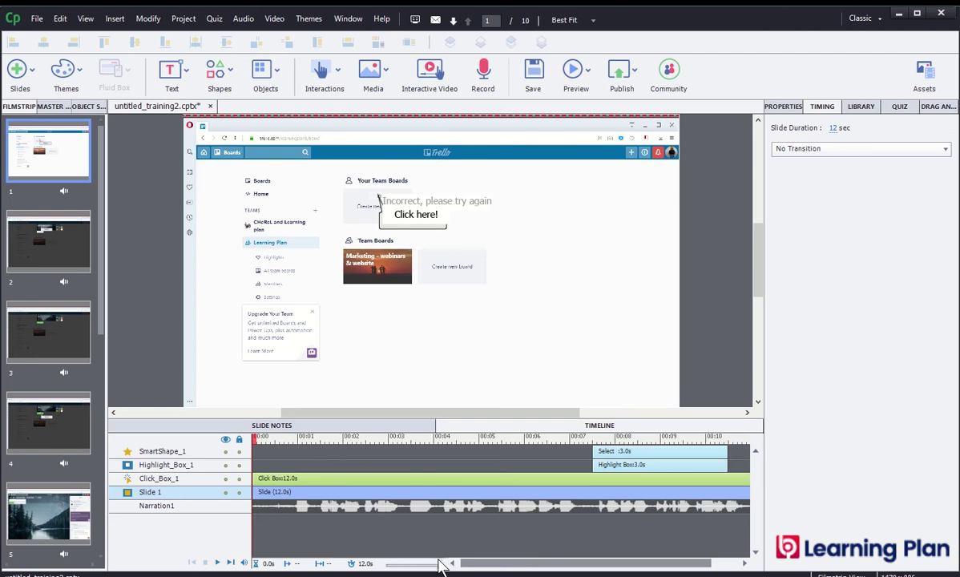
Step: Open slide 3's narration in the audio editor and play it back to check the recorded sound
scroll(383, 531, "down", 4)
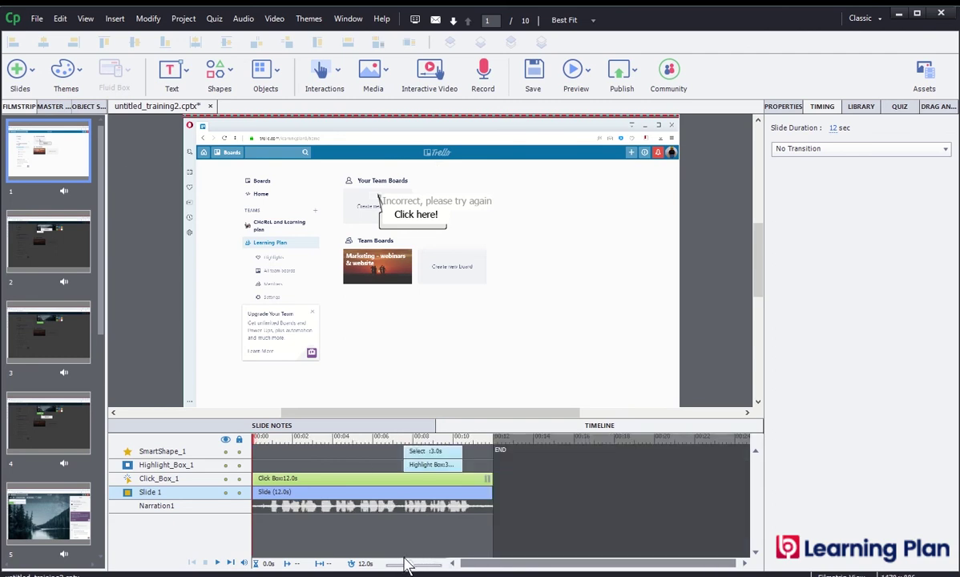
left_click(69, 242)
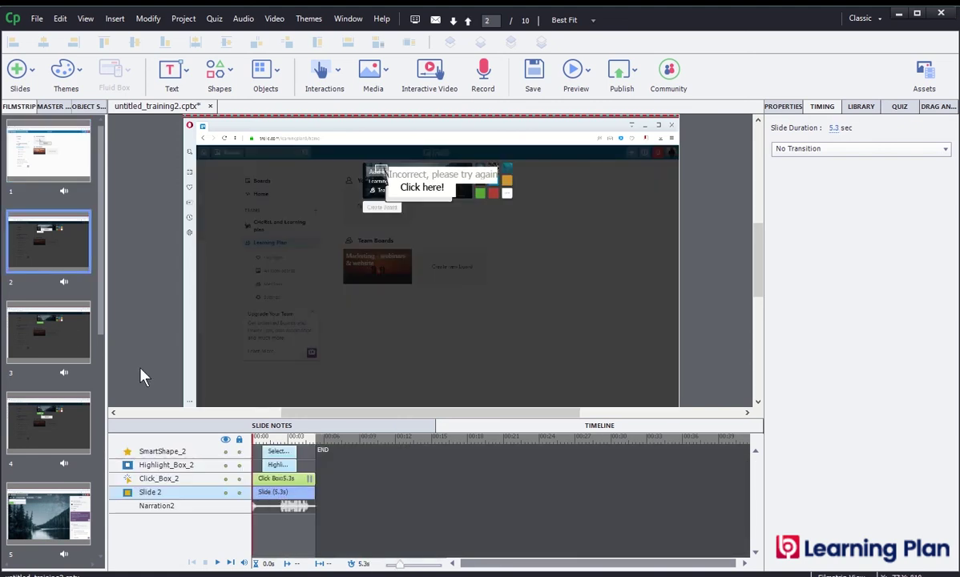
left_click(67, 329)
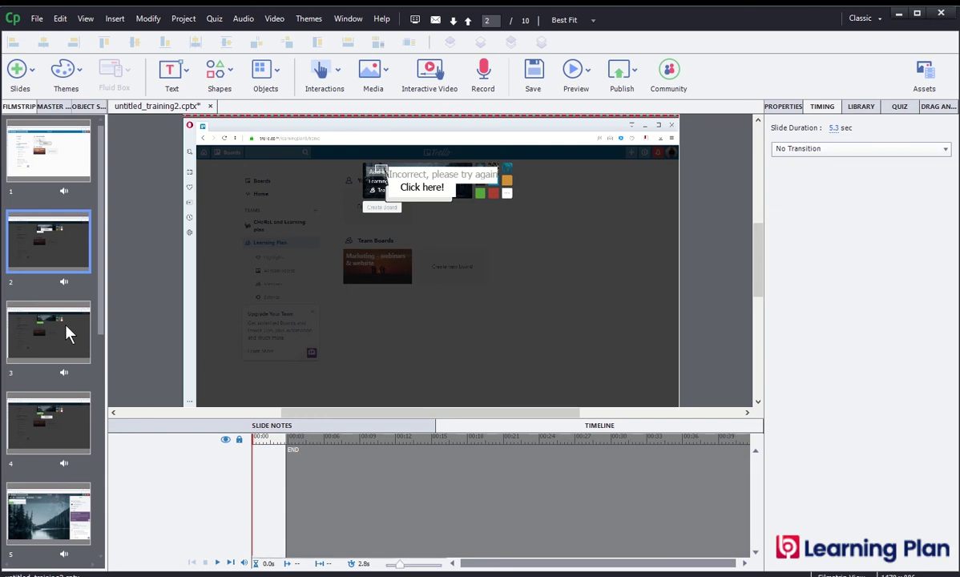
left_click(862, 106)
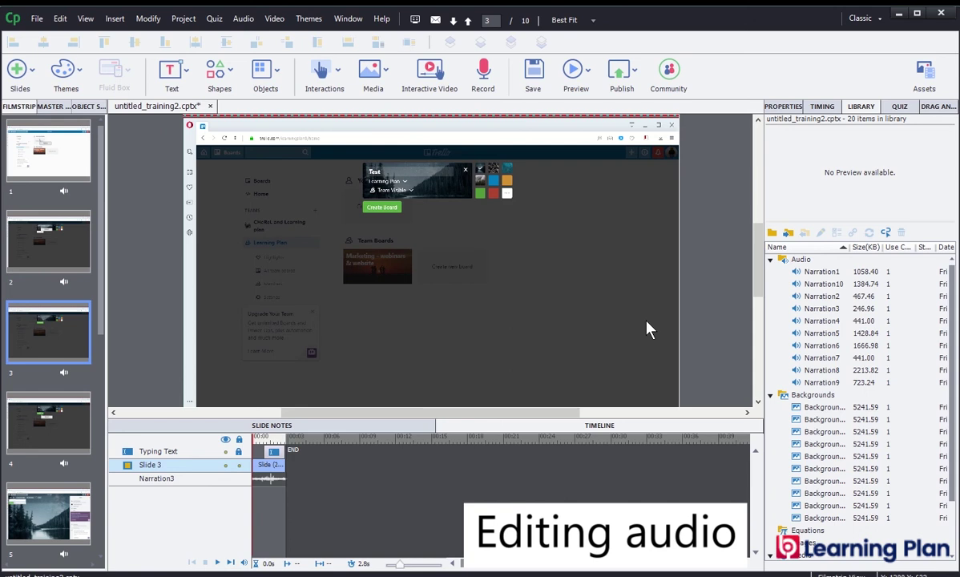
right_click(275, 478)
left_click(262, 468)
right_click(269, 479)
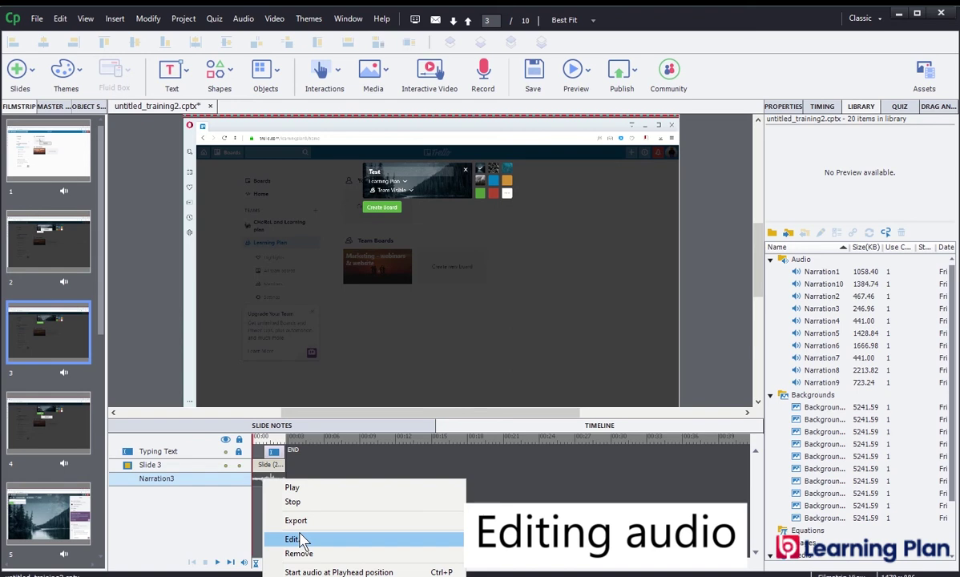
left_click(300, 541)
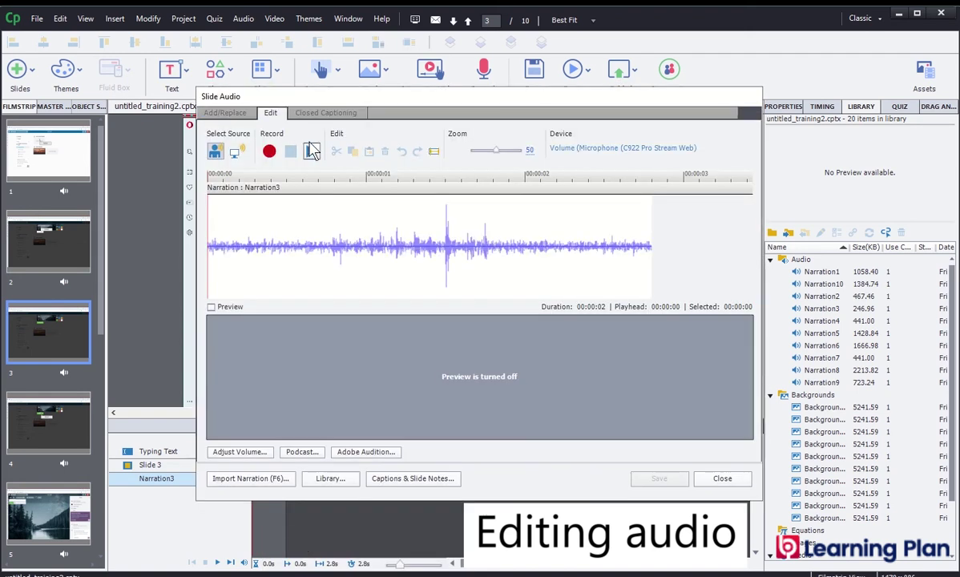
left_click(311, 152)
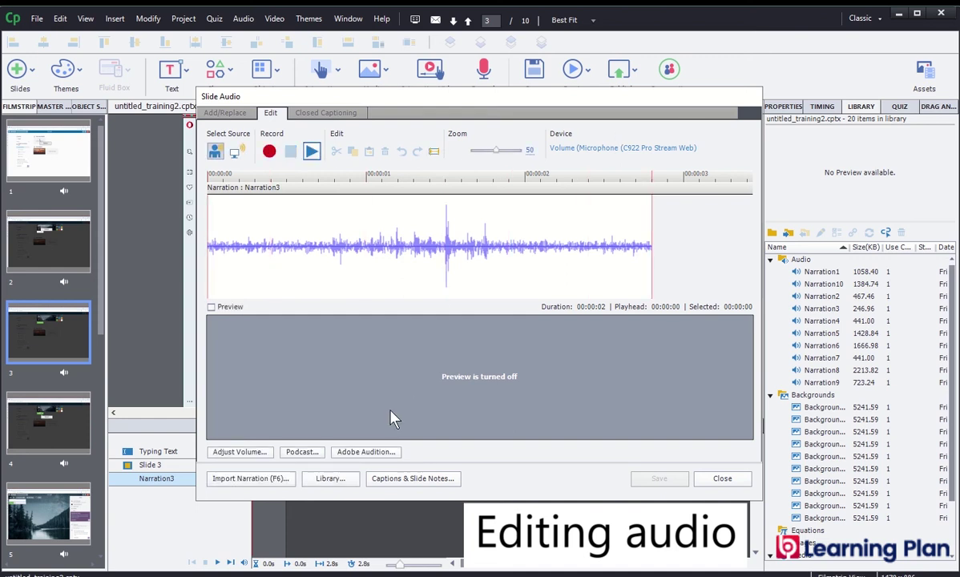
left_click(722, 479)
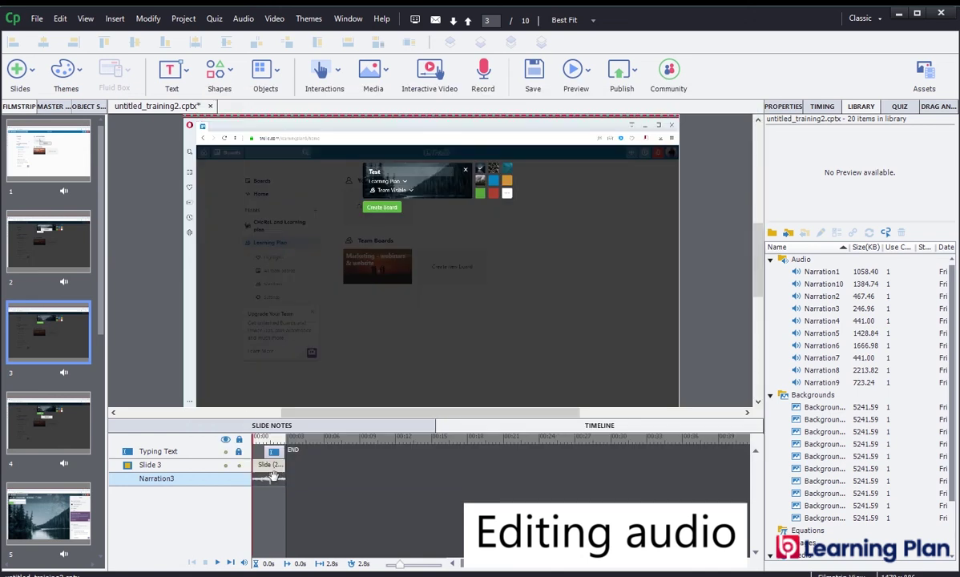
Step: Remove the narration from slide 3 and permanently delete the Narration3 audio from the project library
key("Delete")
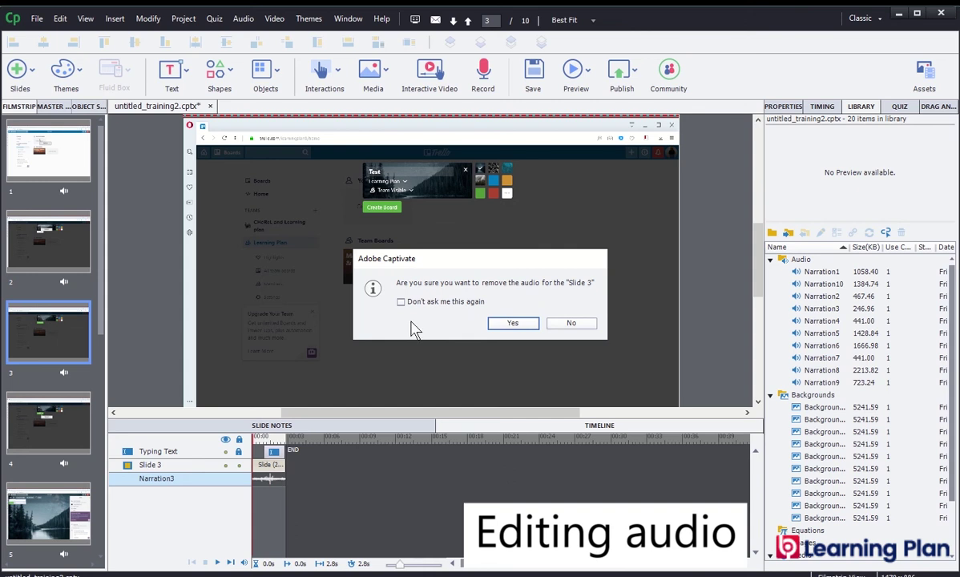
left_click(513, 323)
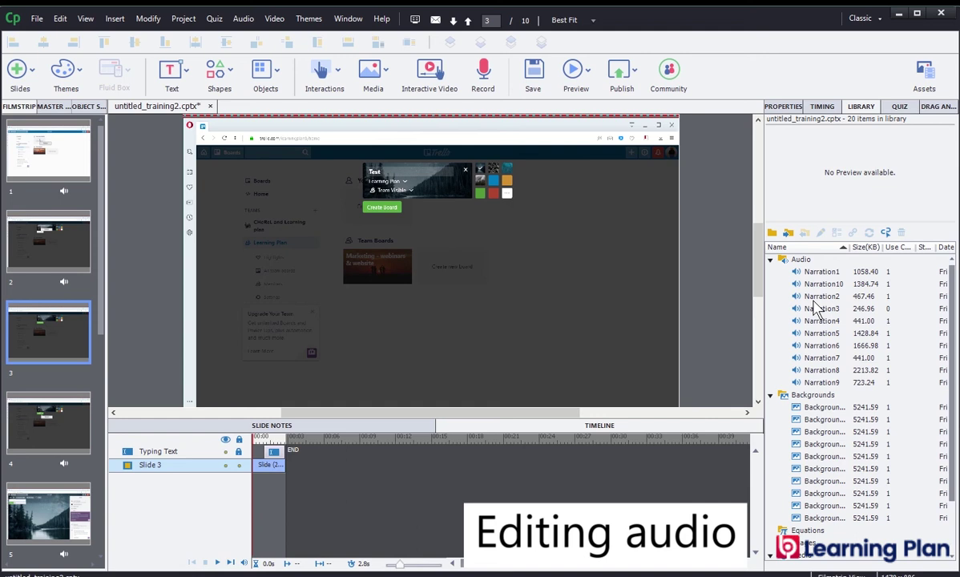
right_click(817, 308)
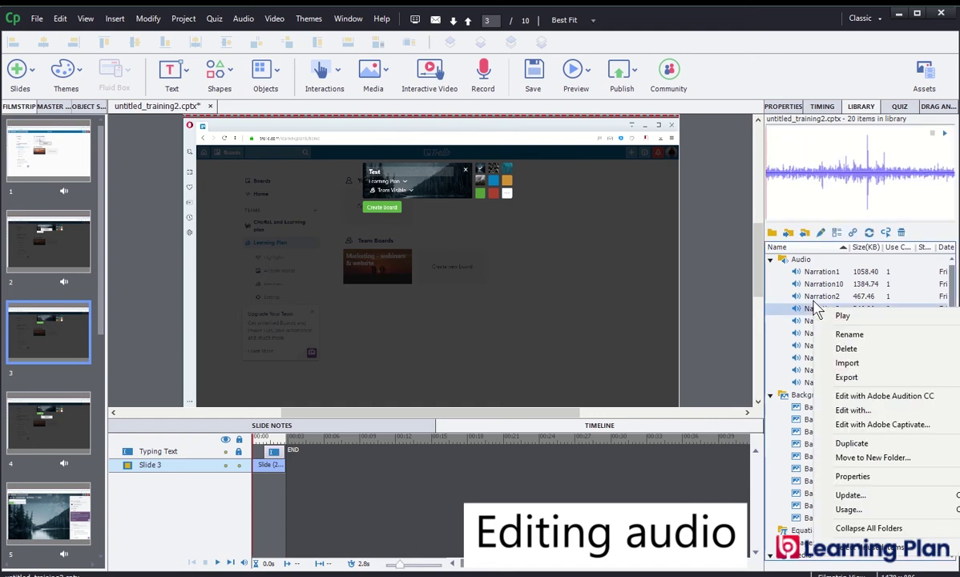
left_click(846, 350)
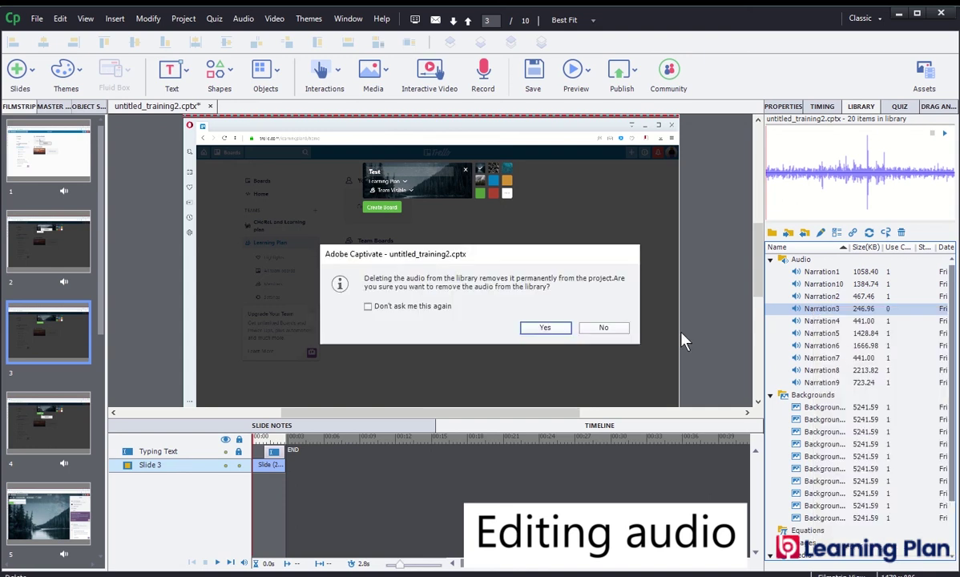
left_click(545, 328)
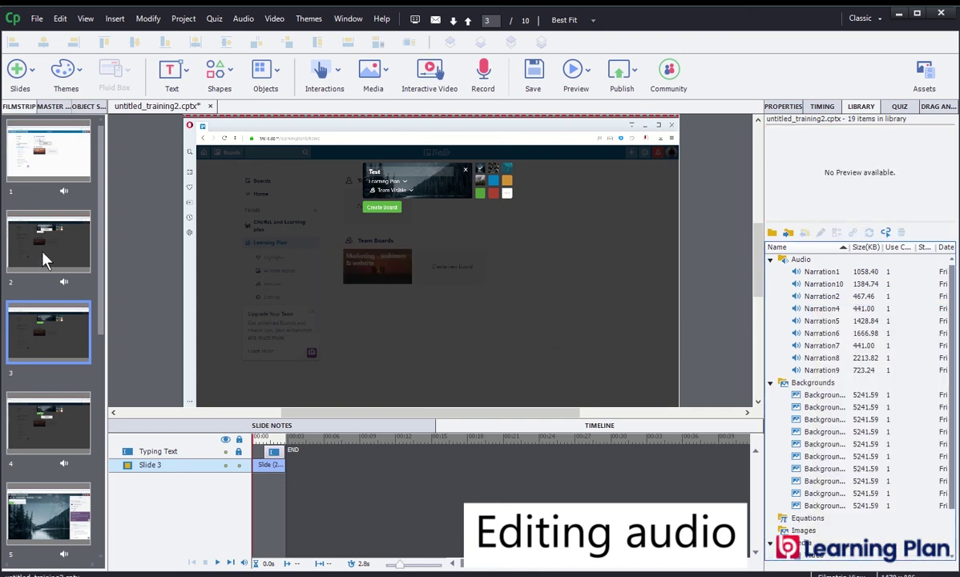
Step: Preview slide 2 with its sound, and open its narration in the audio editor to play back the opening section
left_click(44, 253)
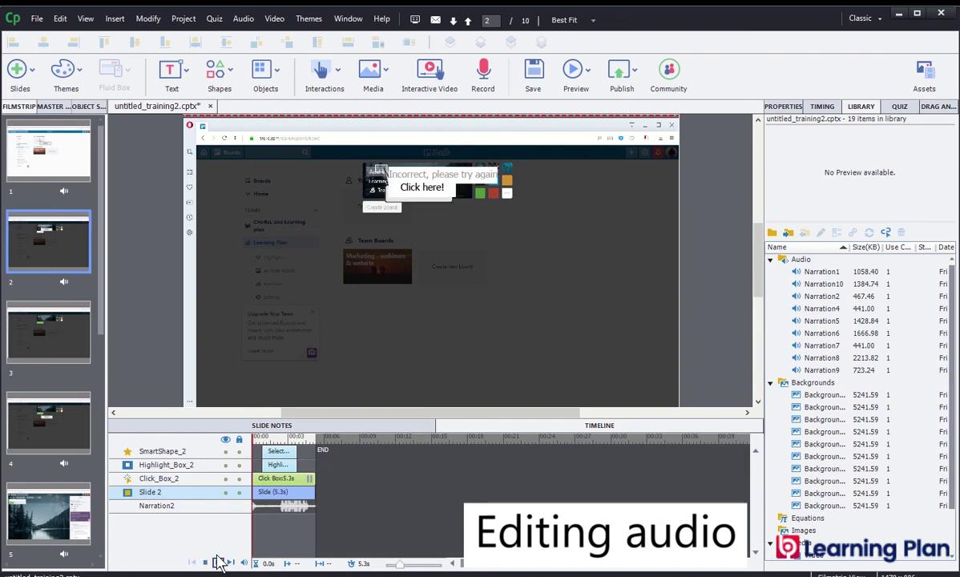
left_click(218, 561)
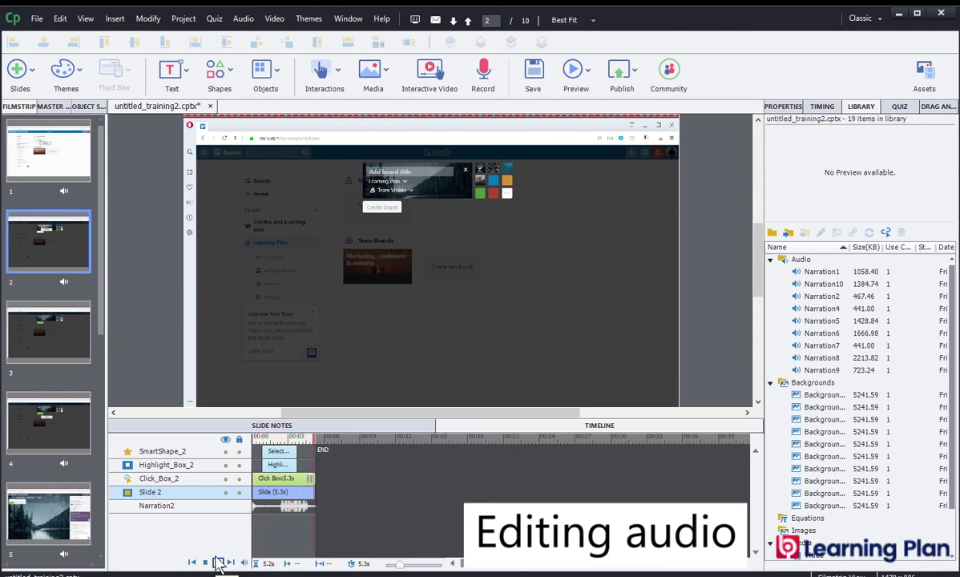
left_click(268, 502)
right_click(268, 502)
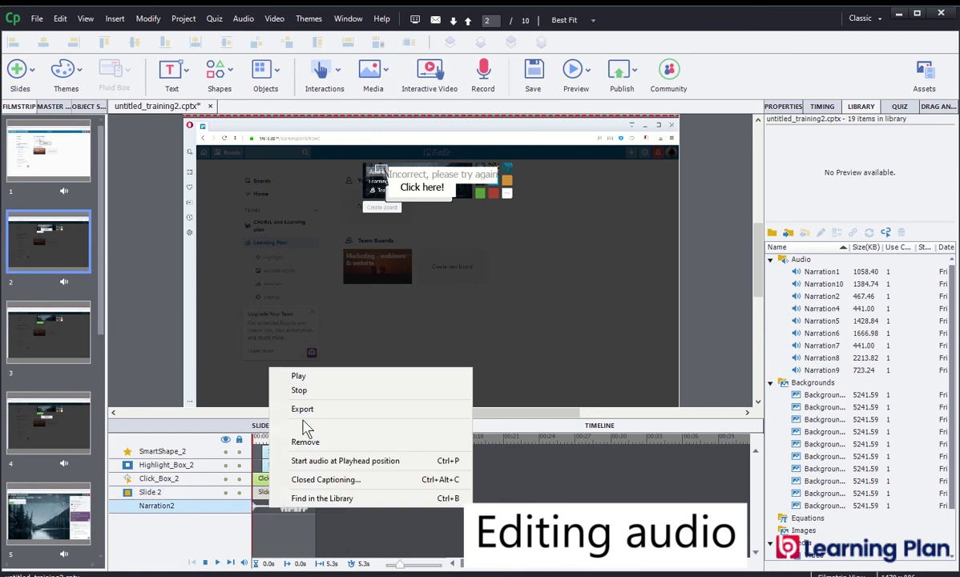
left_click(303, 429)
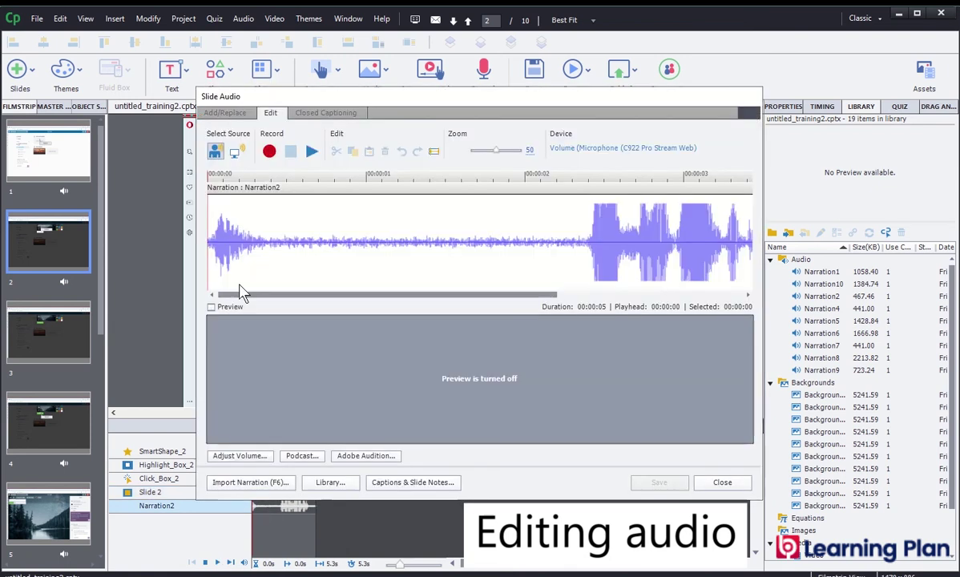
left_click(311, 152)
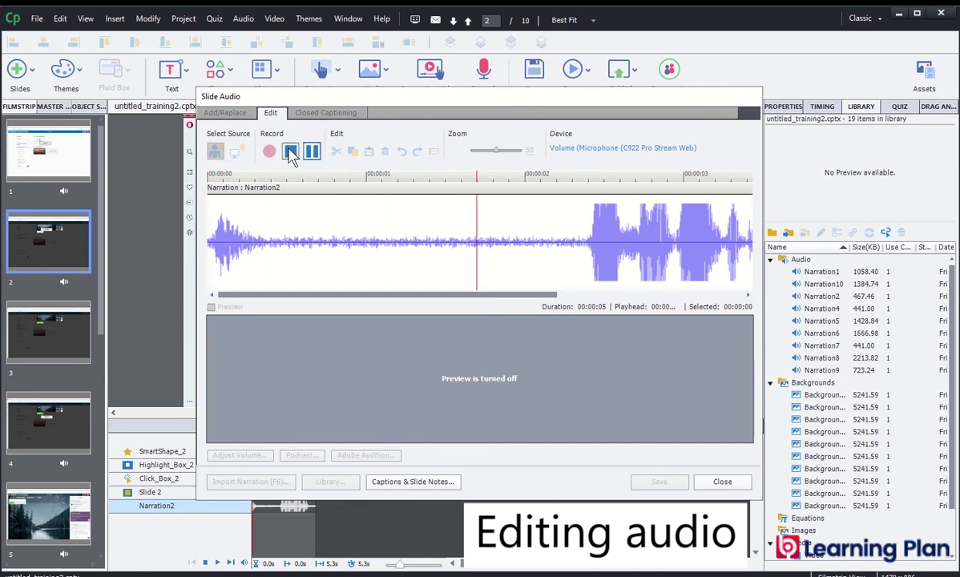
left_click(290, 152)
Step: Delete about the first 0.7 seconds of slide 2's narration to remove the opening noise, and save the edited audio
left_click(319, 240)
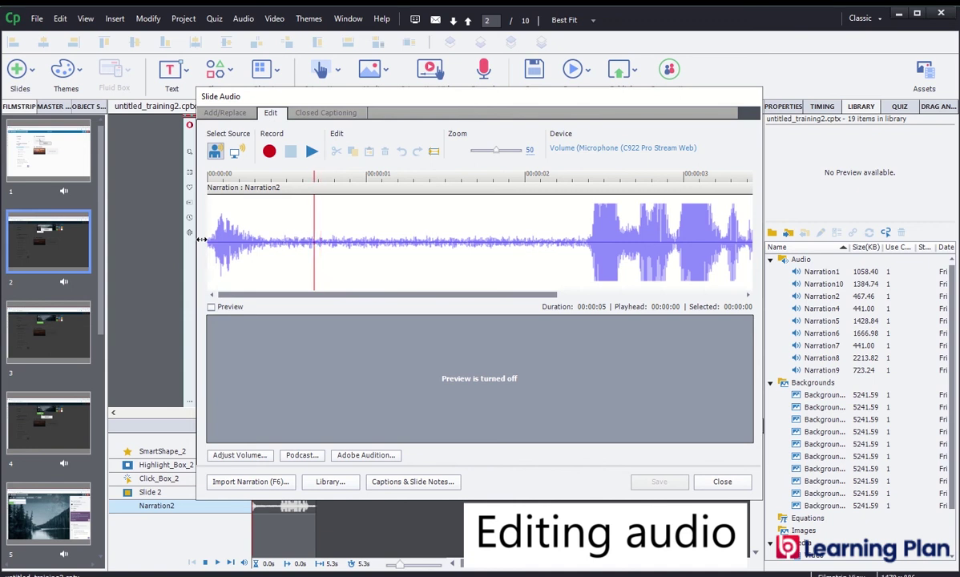
left_click_drag(202, 239, 207, 239)
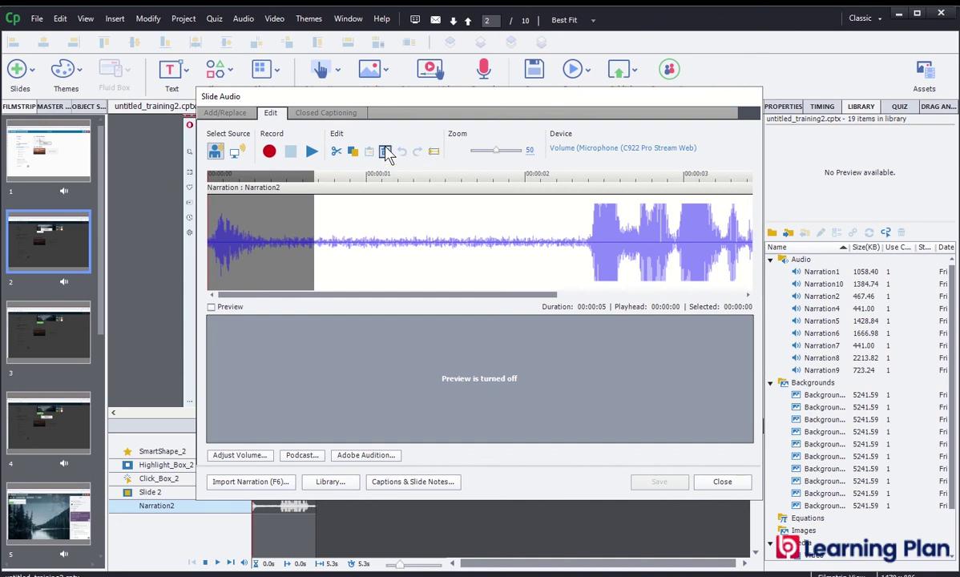
left_click(386, 152)
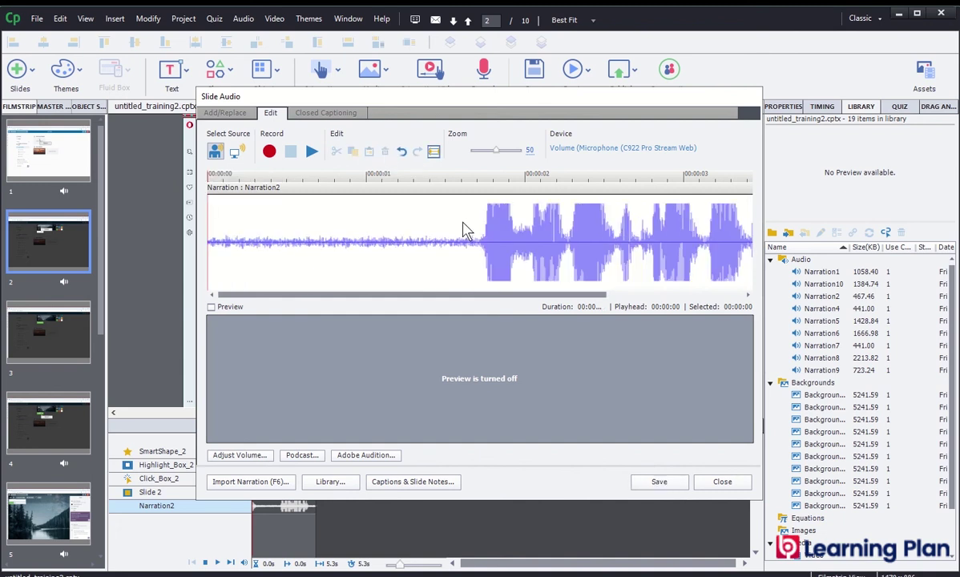
left_click(657, 481)
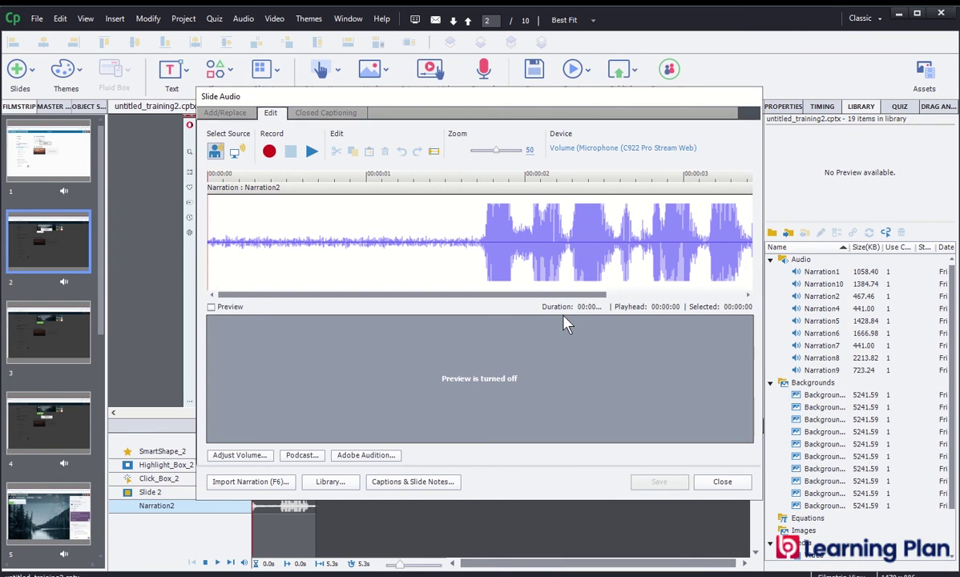
left_click(724, 482)
Step: Adjust the position of the trimmed narration clip on slide 2's timeline
mouse_move(276, 505)
left_mouse_down()
mouse_move(311, 503)
mouse_move(316, 513)
mouse_move(269, 503)
mouse_move(278, 503)
left_mouse_up()
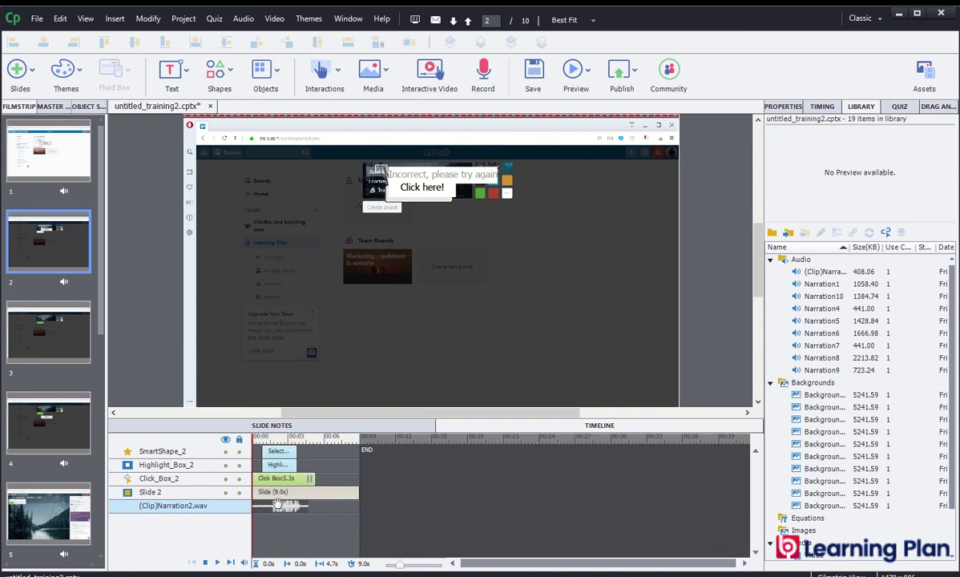